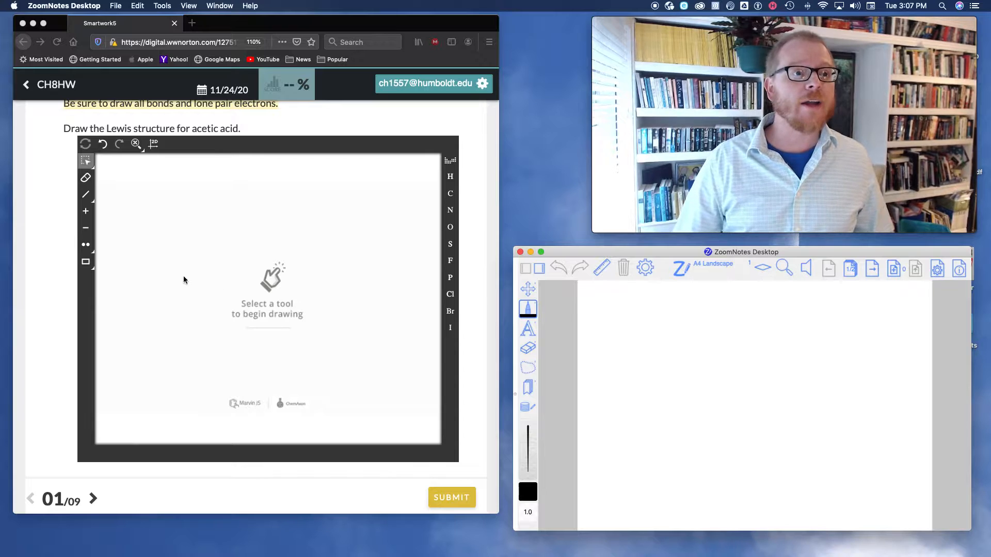
Step: Postpone the Java update with a later reminder
{"action": "left_click", "coordinate": [487, 275]}
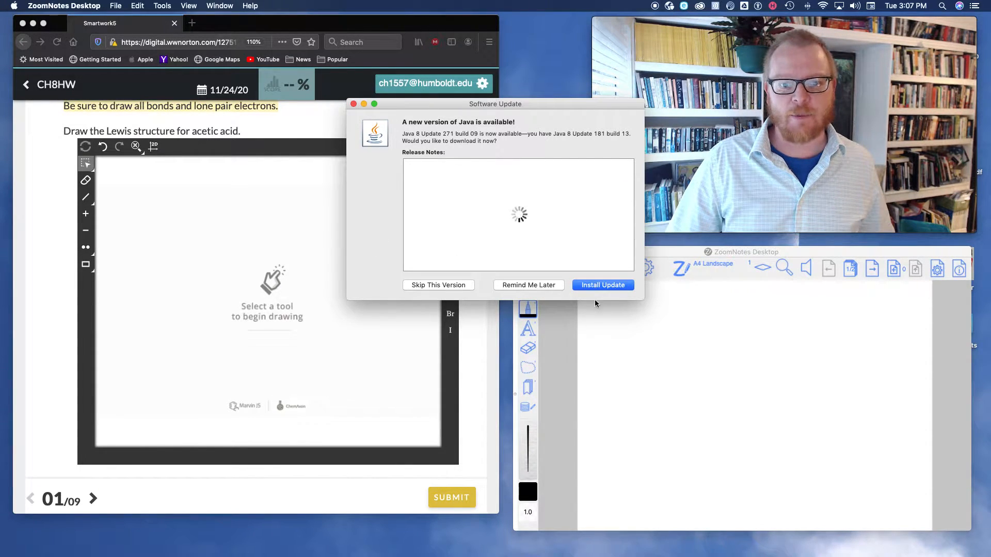
{"action": "left_click", "coordinate": [537, 285]}
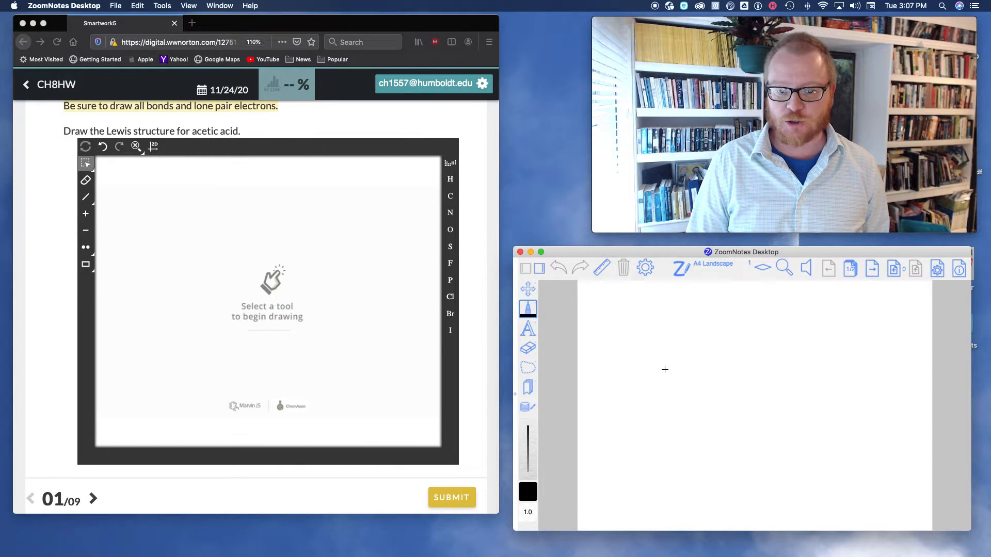
Step: In ZoomNotes, handwrite the formula CH3COOH and sketch two singly bonded carbons below it
{"action": "left_click", "coordinate": [680, 361]}
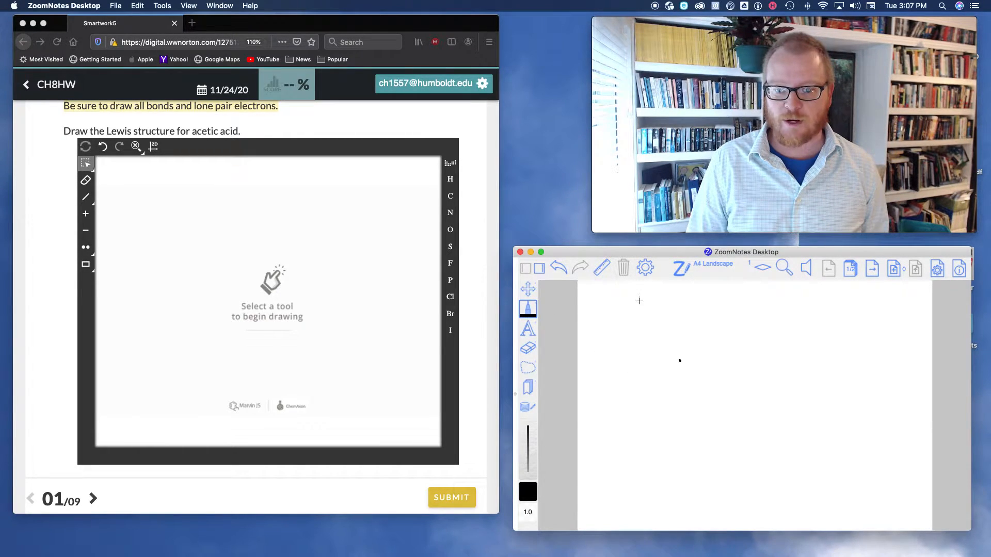
{"action": "left_click_drag", "start_coordinate": [641, 318], "coordinate": [710, 306]}
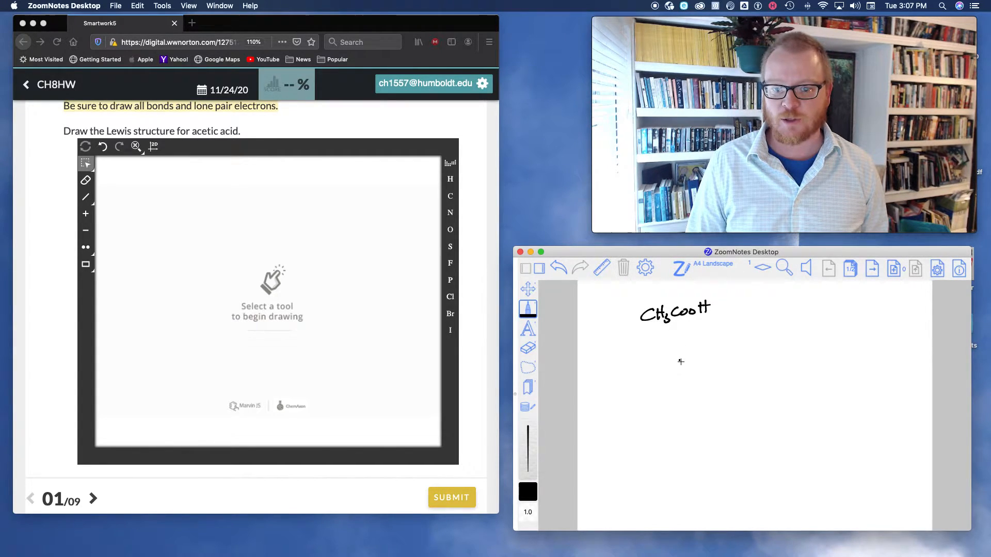
{"action": "mouse_move", "coordinate": [680, 360]}
{"action": "left_mouse_down"}
{"action": "mouse_move", "coordinate": [683, 368]}
{"action": "mouse_move", "coordinate": [719, 362]}
{"action": "left_mouse_up"}
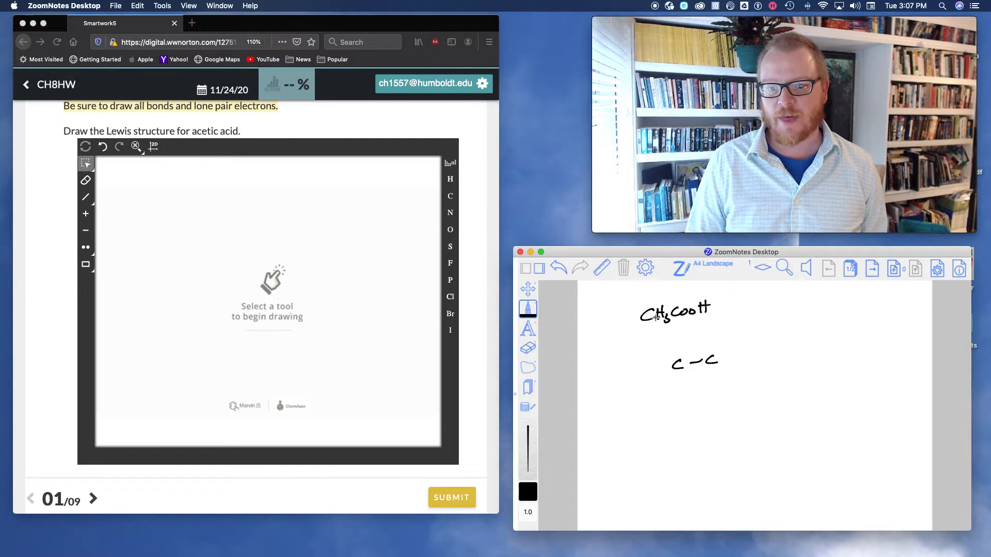
Step: Sketch three singly bonded hydrogens around the left carbon of the handwritten structure
{"action": "mouse_move", "coordinate": [676, 376]}
{"action": "left_mouse_down"}
{"action": "mouse_move", "coordinate": [663, 374]}
{"action": "mouse_move", "coordinate": [671, 345]}
{"action": "mouse_move", "coordinate": [649, 379]}
{"action": "left_mouse_up"}
{"action": "left_click_drag", "start_coordinate": [648, 376], "coordinate": [656, 375]}
{"action": "left_click_drag", "start_coordinate": [655, 370], "coordinate": [685, 398]}
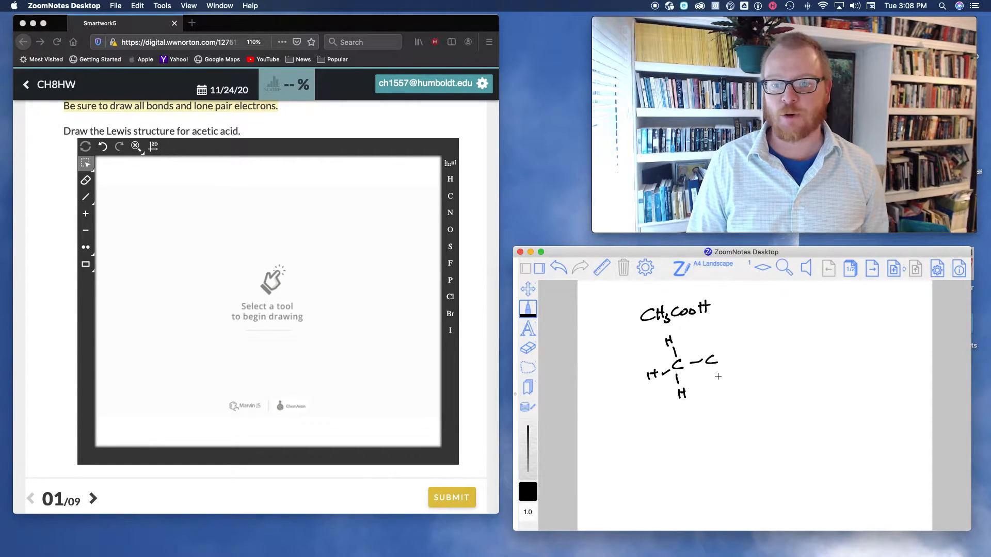
Step: Sketch a double-bonded oxygen above the right carbon and an O–H group beside it, with two lone pairs on each oxygen
{"action": "left_click_drag", "start_coordinate": [709, 343], "coordinate": [709, 350]}
{"action": "left_click_drag", "start_coordinate": [715, 342], "coordinate": [711, 334]}
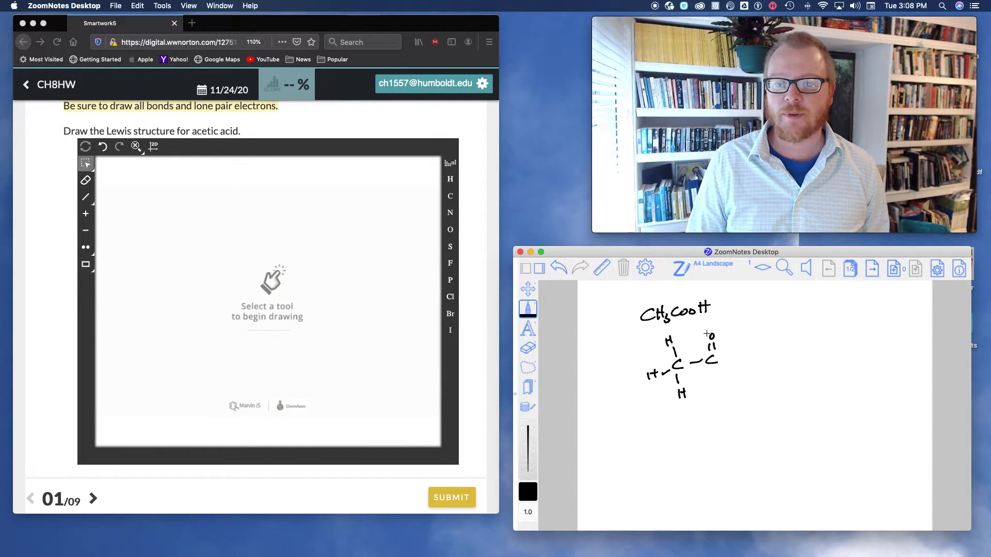
{"action": "left_click_drag", "start_coordinate": [721, 361], "coordinate": [753, 355]}
{"action": "left_click_drag", "start_coordinate": [759, 349], "coordinate": [758, 356]}
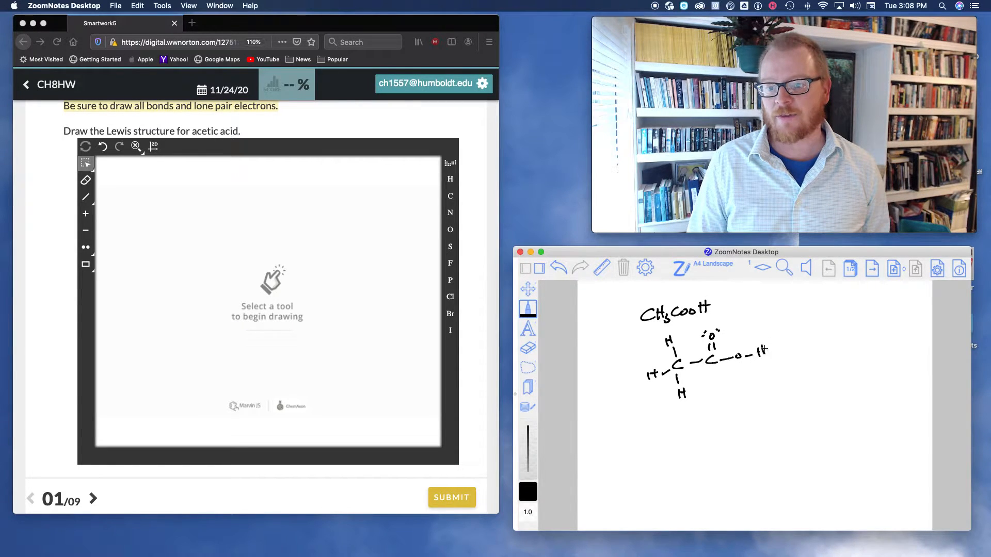
{"action": "left_click", "coordinate": [735, 350]}
{"action": "left_click", "coordinate": [739, 350]}
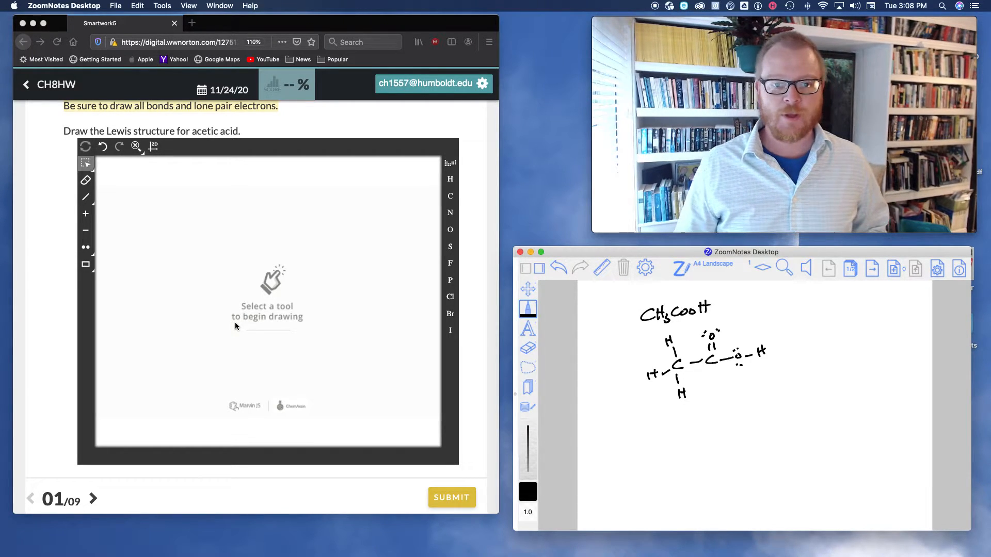
Step: Switch to the Smartwork5 page in Firefox and place two carbon atoms side by side in the drawing area
{"action": "left_click", "coordinate": [259, 308]}
{"action": "scroll", "coordinate": [260, 308], "scroll_direction": "up", "scroll_amount": 1}
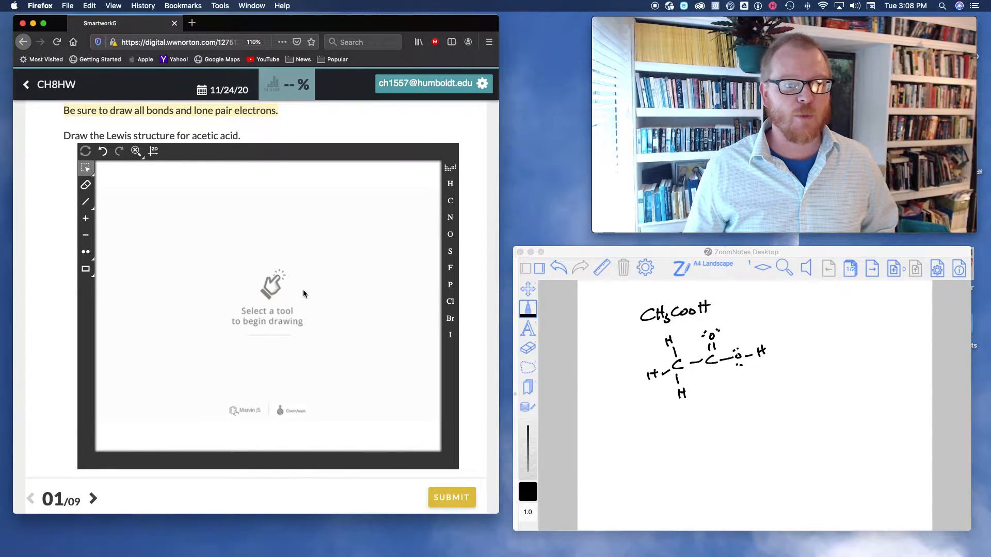
{"action": "scroll", "coordinate": [303, 293], "scroll_direction": "down", "scroll_amount": 1}
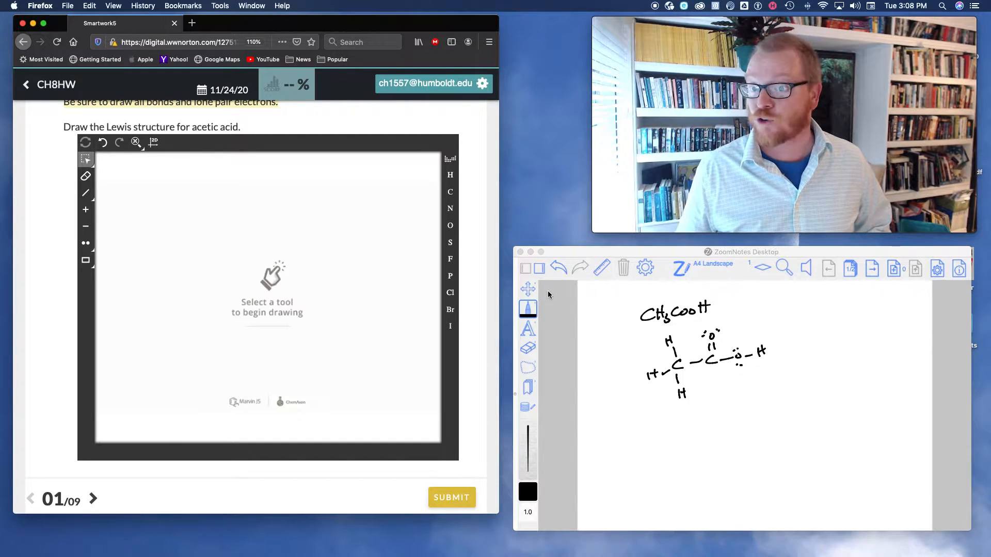
{"action": "left_click", "coordinate": [450, 193]}
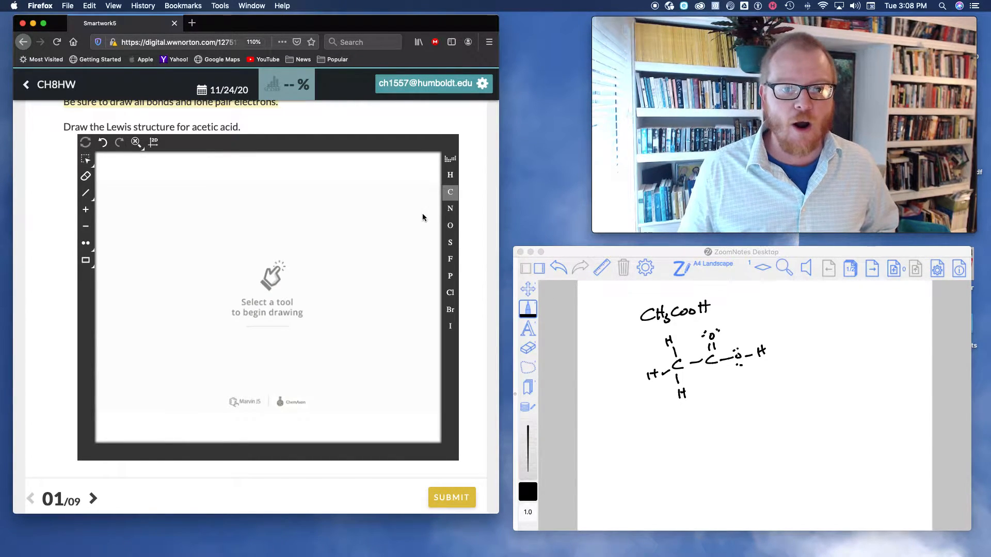
{"action": "left_click", "coordinate": [214, 253]}
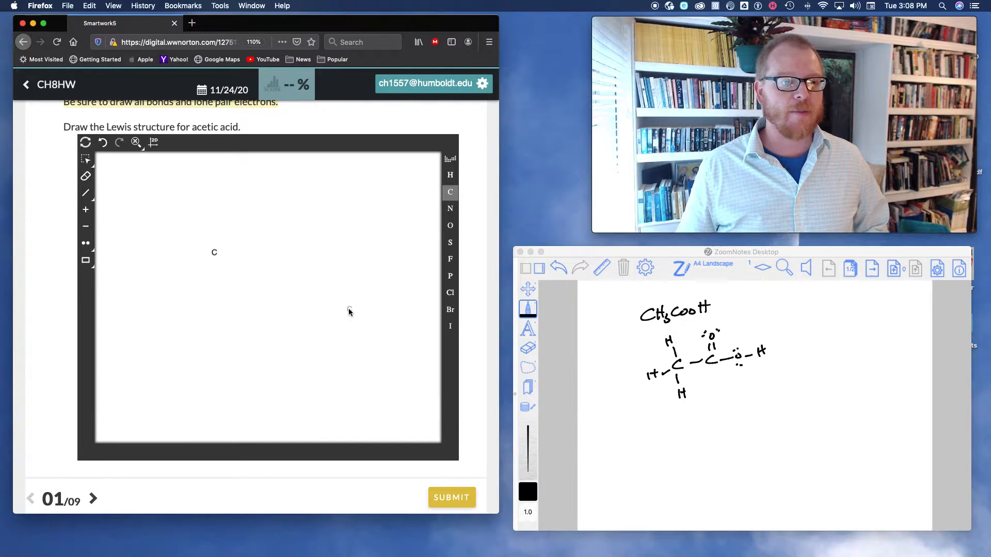
{"action": "left_click", "coordinate": [242, 252]}
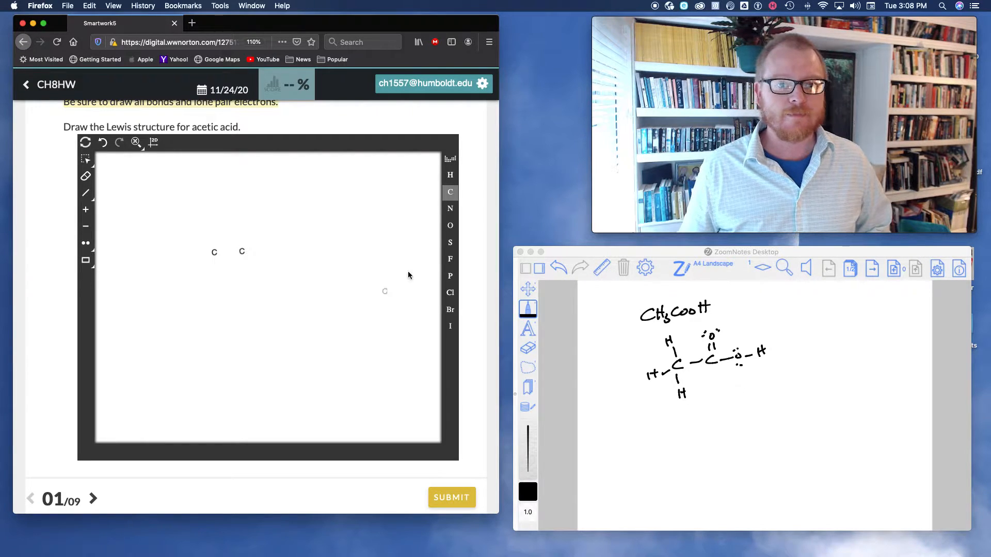
Step: Place hydrogen atoms above, to the left of and below the left carbon
{"action": "left_click", "coordinate": [450, 175]}
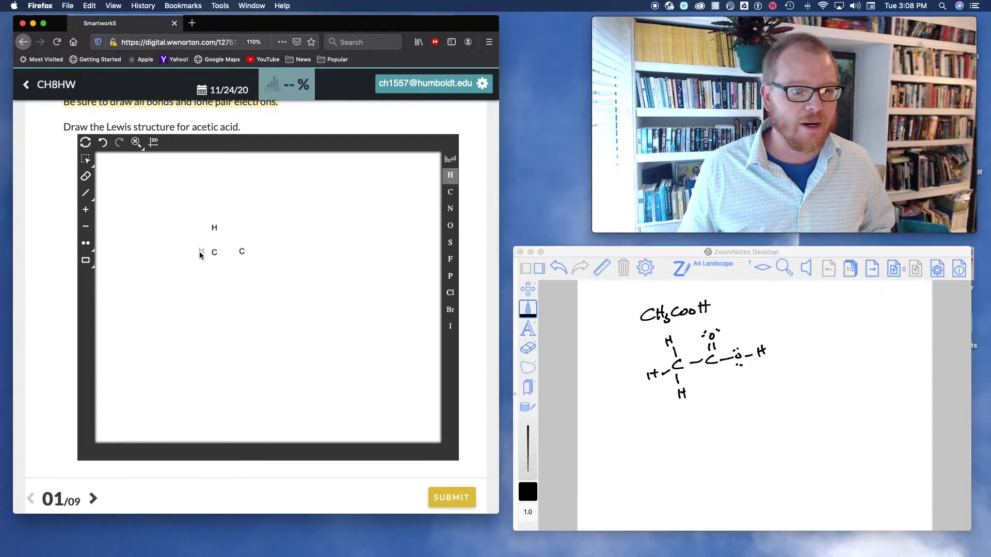
{"action": "left_click", "coordinate": [213, 278]}
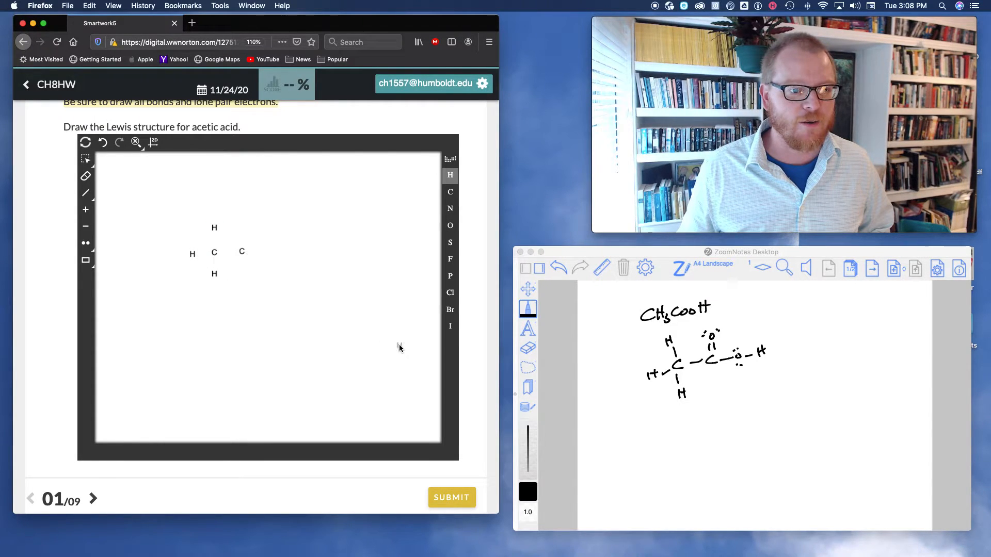
Step: Place oxygen atoms above and to the right of the right carbon, plus a hydrogen beside the right-hand oxygen
{"action": "left_click", "coordinate": [452, 227]}
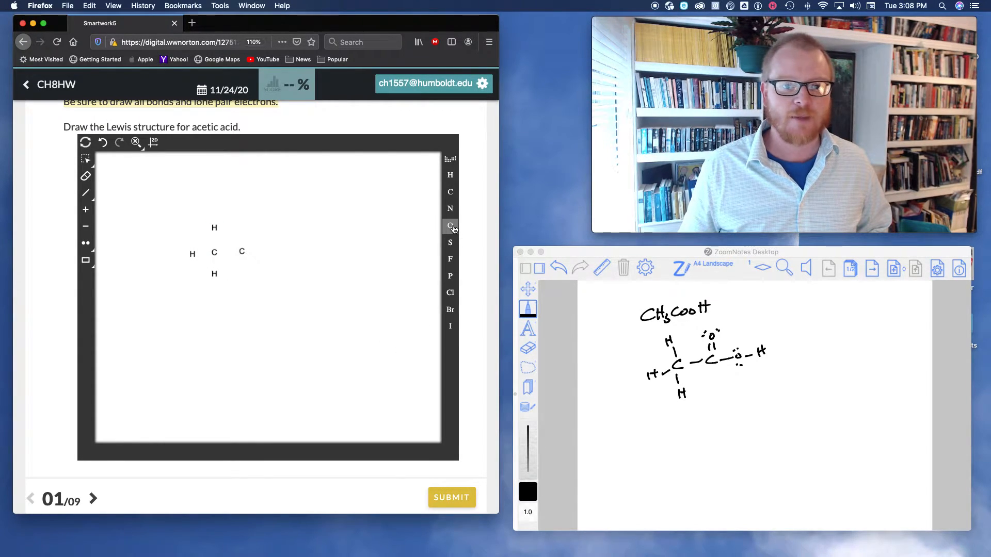
{"action": "left_click", "coordinate": [244, 231]}
{"action": "left_click", "coordinate": [263, 252]}
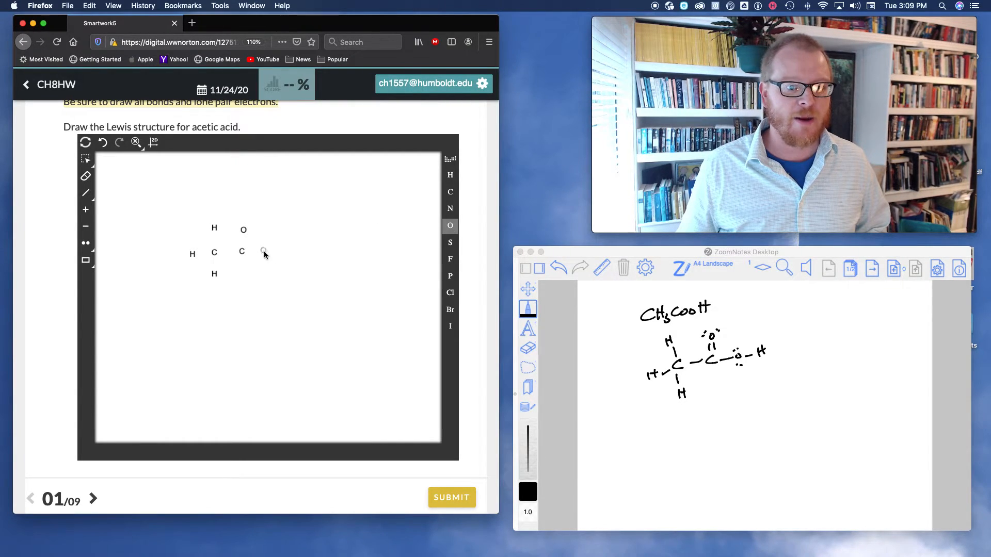
{"action": "left_click", "coordinate": [450, 178]}
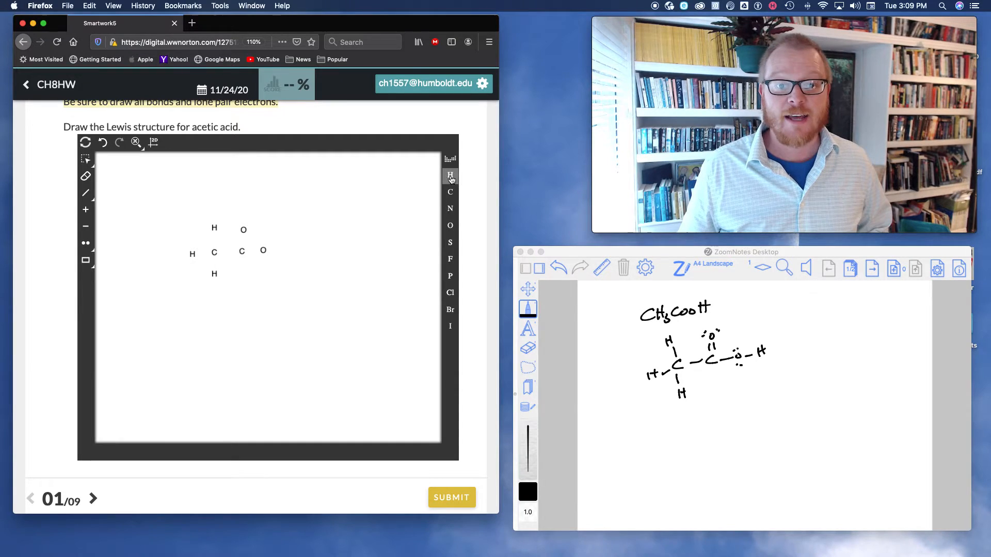
{"action": "left_click", "coordinate": [283, 252]}
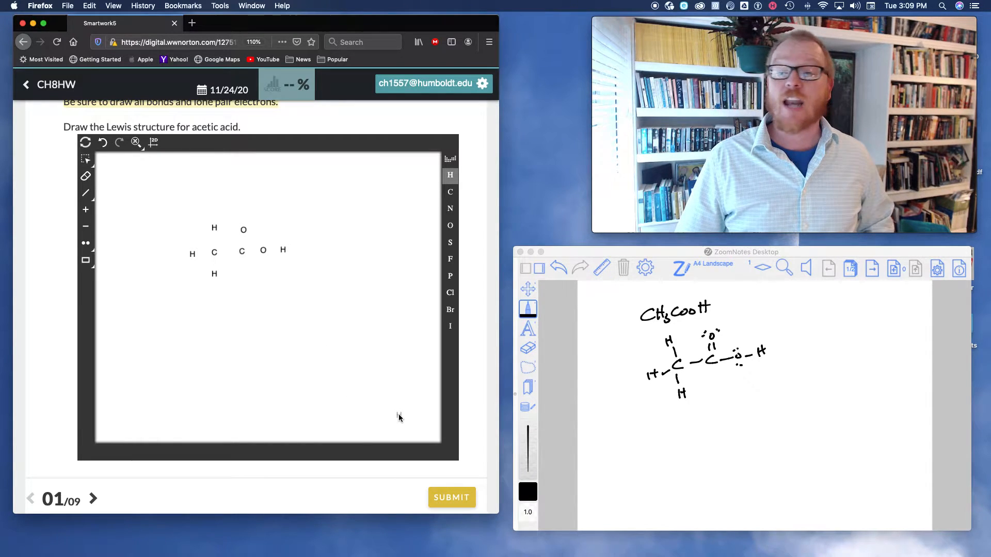
Step: Connect the three surrounding hydrogens to the left carbon with single bonds
{"action": "left_click", "coordinate": [86, 195]}
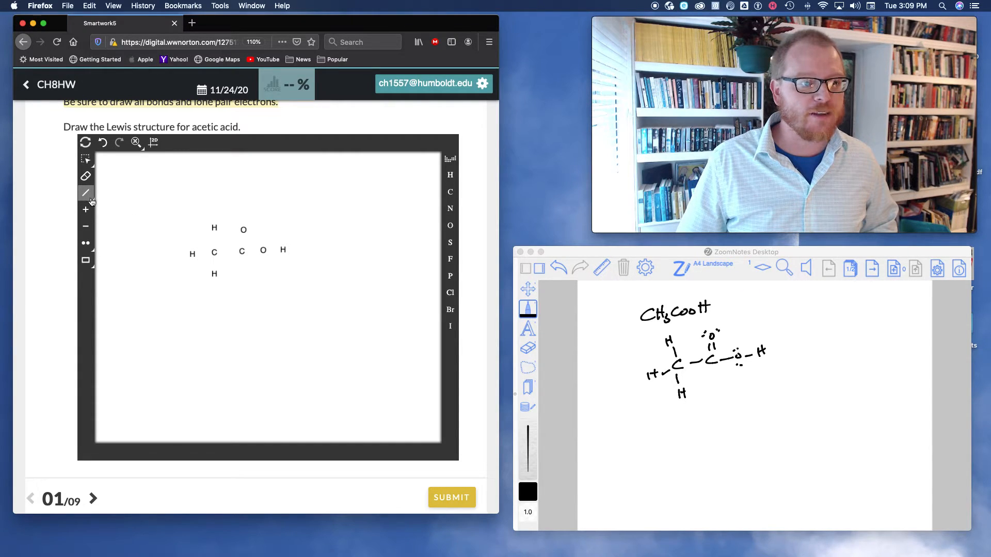
{"action": "left_click", "coordinate": [92, 201]}
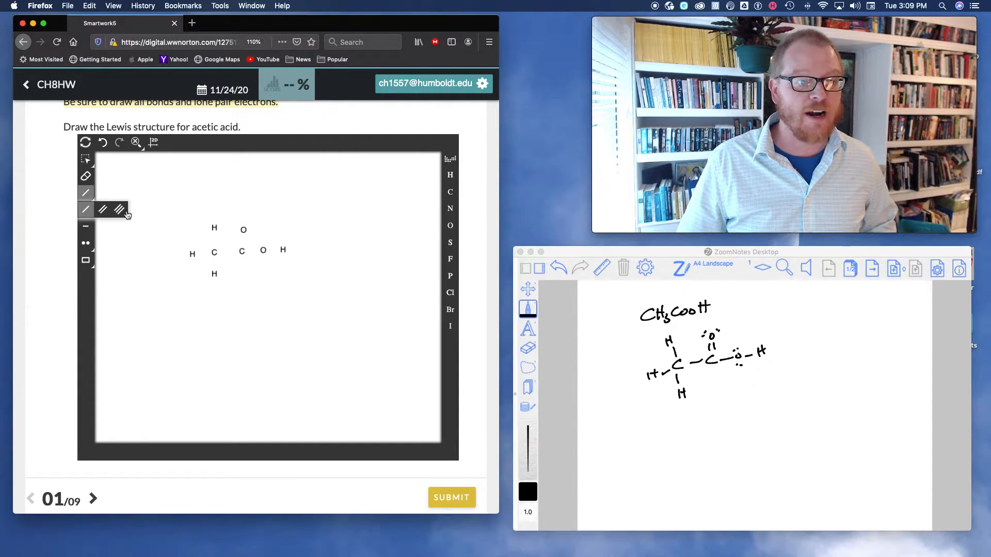
{"action": "left_click", "coordinate": [85, 209]}
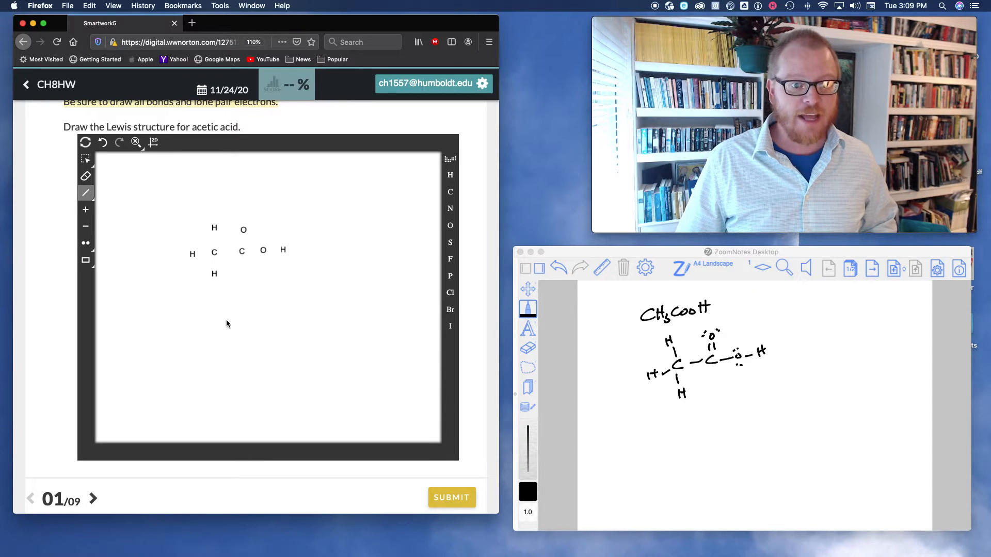
{"action": "left_click", "coordinate": [194, 258]}
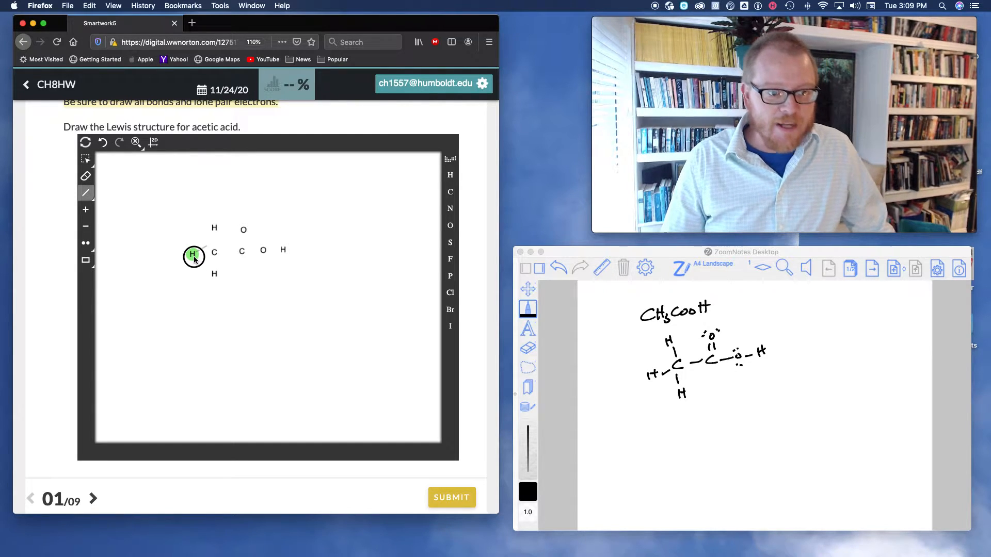
{"action": "left_click_drag", "start_coordinate": [195, 259], "coordinate": [217, 257]}
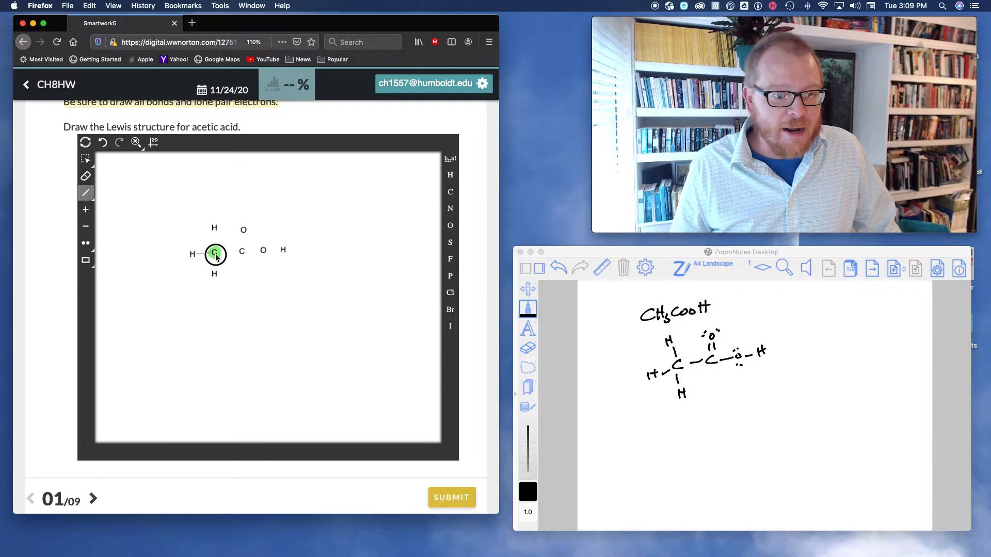
{"action": "scroll", "coordinate": [216, 257], "scroll_direction": "down", "scroll_amount": 1}
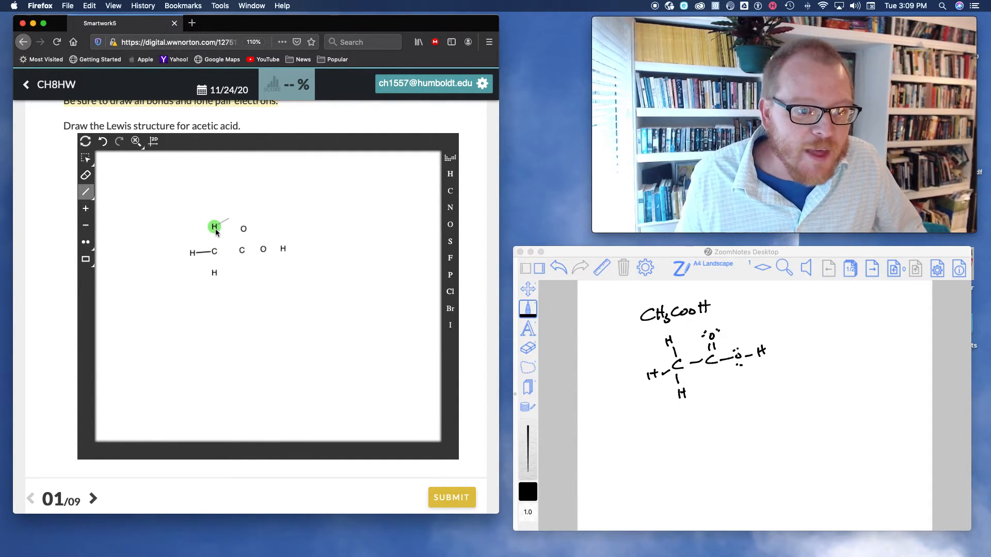
{"action": "left_click_drag", "start_coordinate": [213, 228], "coordinate": [214, 252]}
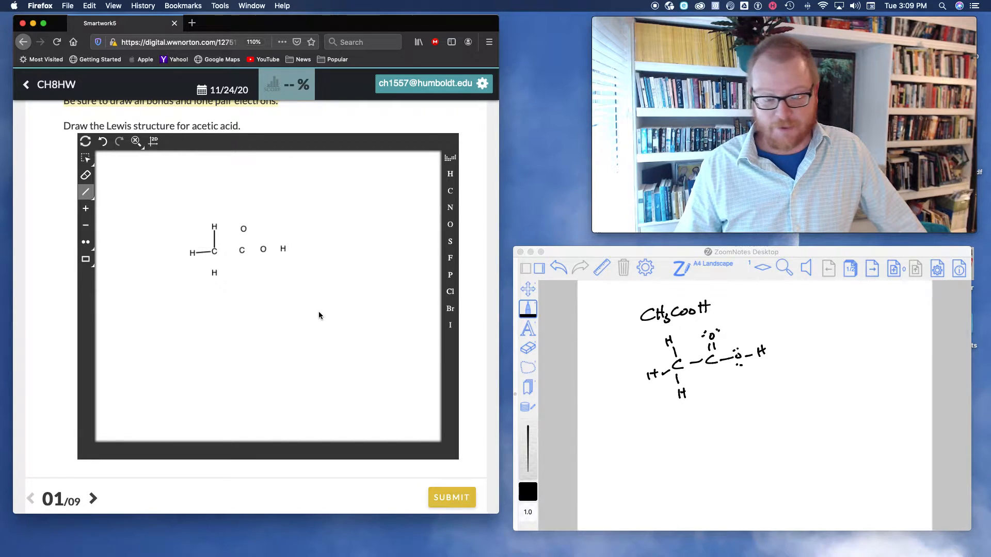
{"action": "left_click", "coordinate": [215, 276]}
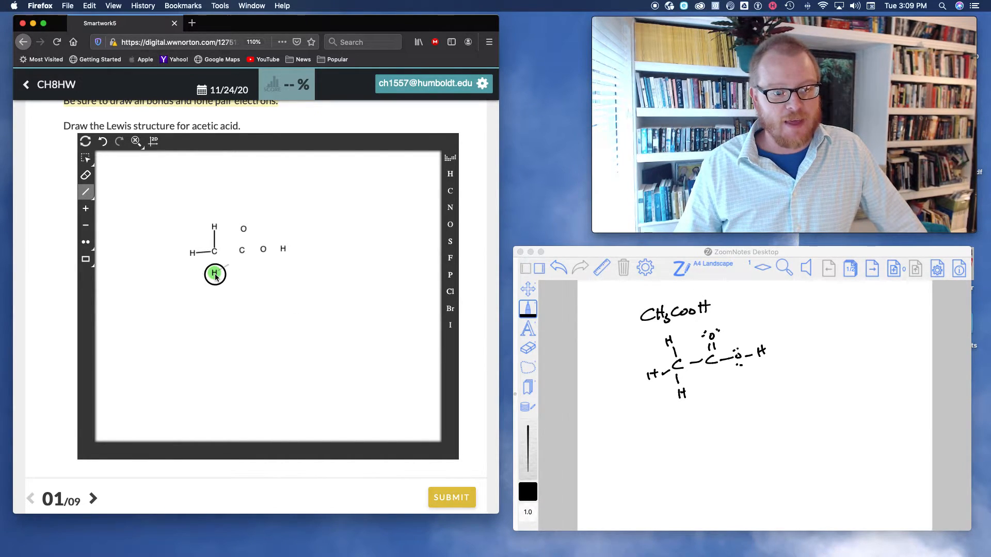
{"action": "left_click_drag", "start_coordinate": [216, 276], "coordinate": [215, 253]}
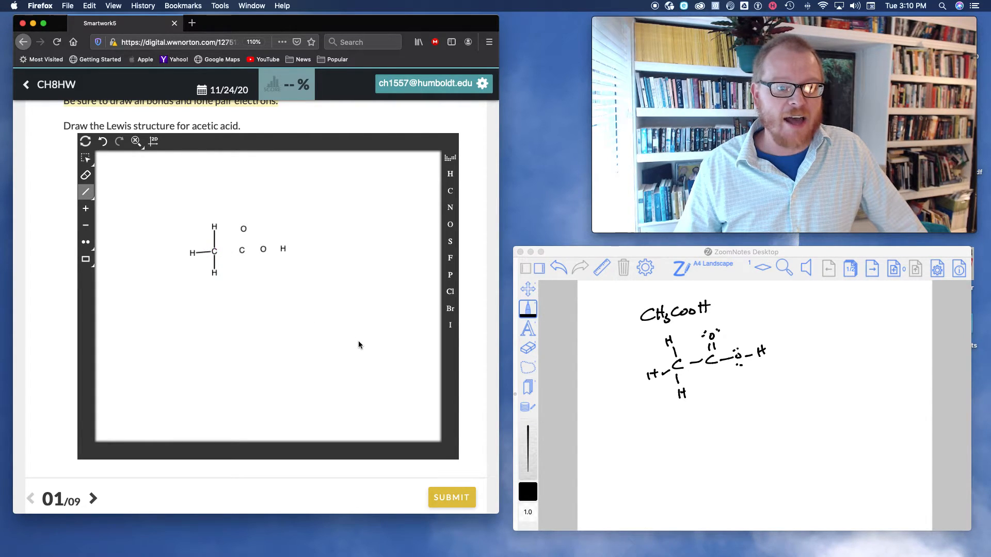
Step: Draw single bonds between the two carbons, from the right carbon to the right-hand oxygen, and from that oxygen to its hydrogen
{"action": "left_click", "coordinate": [215, 252]}
{"action": "left_click_drag", "start_coordinate": [216, 253], "coordinate": [246, 253]}
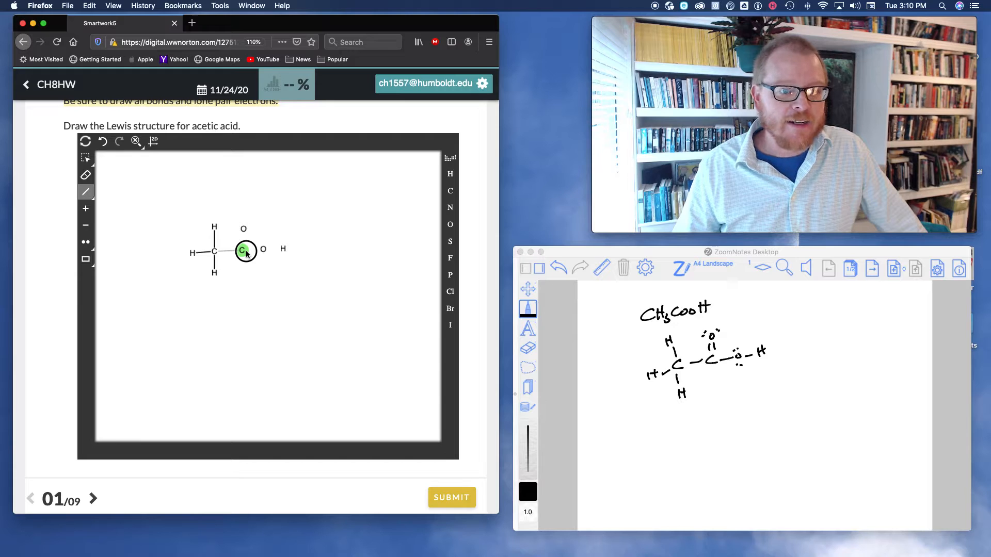
{"action": "left_click", "coordinate": [242, 251]}
{"action": "left_click_drag", "start_coordinate": [242, 253], "coordinate": [266, 252]}
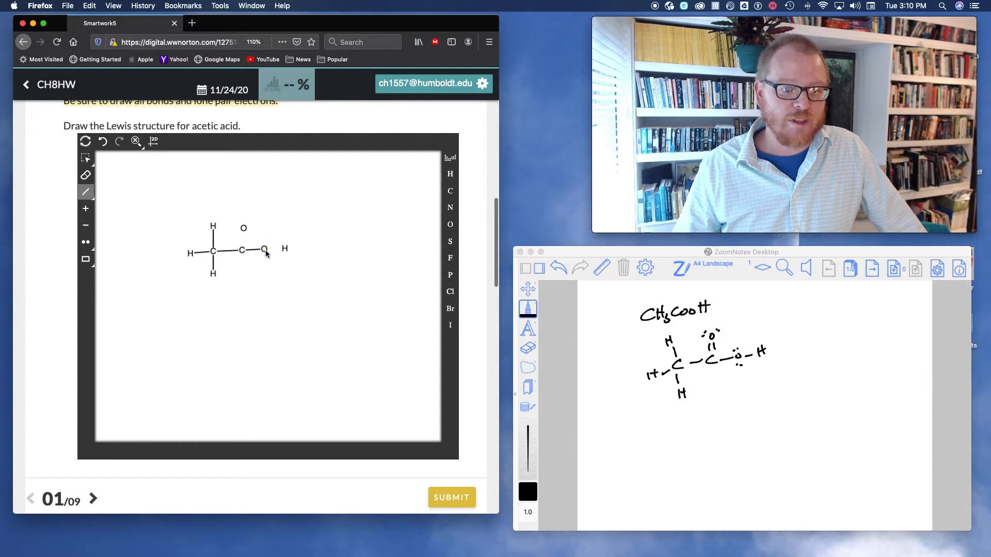
{"action": "scroll", "coordinate": [264, 290], "scroll_direction": "up", "scroll_amount": 1}
{"action": "scroll", "coordinate": [263, 290], "scroll_direction": "down", "scroll_amount": 2}
{"action": "scroll", "coordinate": [263, 290], "scroll_direction": "up", "scroll_amount": 3}
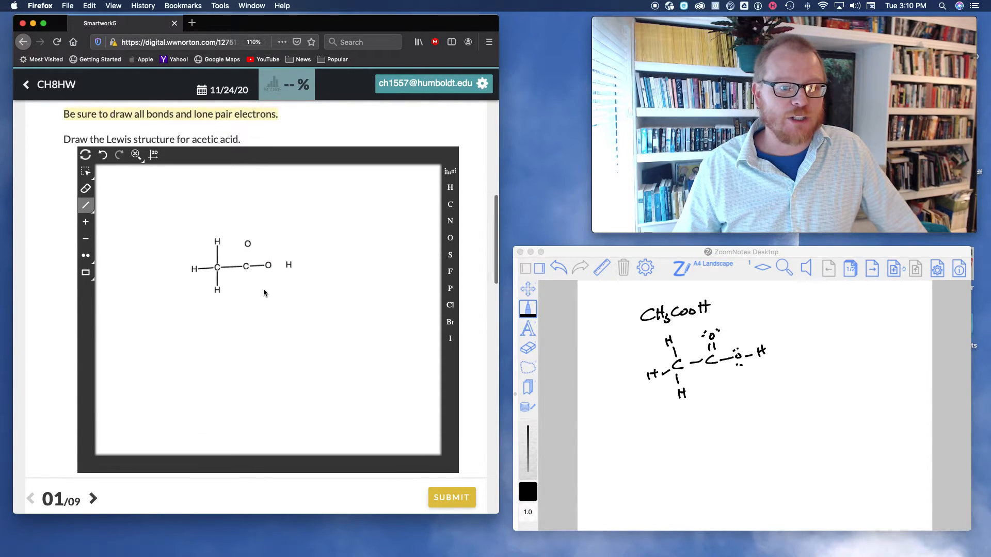
{"action": "scroll", "coordinate": [265, 290], "scroll_direction": "down", "scroll_amount": 3}
{"action": "scroll", "coordinate": [265, 300], "scroll_direction": "up", "scroll_amount": 2}
{"action": "scroll", "coordinate": [258, 328], "scroll_direction": "up", "scroll_amount": 1}
{"action": "scroll", "coordinate": [258, 330], "scroll_direction": "down", "scroll_amount": 1}
{"action": "scroll", "coordinate": [260, 334], "scroll_direction": "down", "scroll_amount": 1}
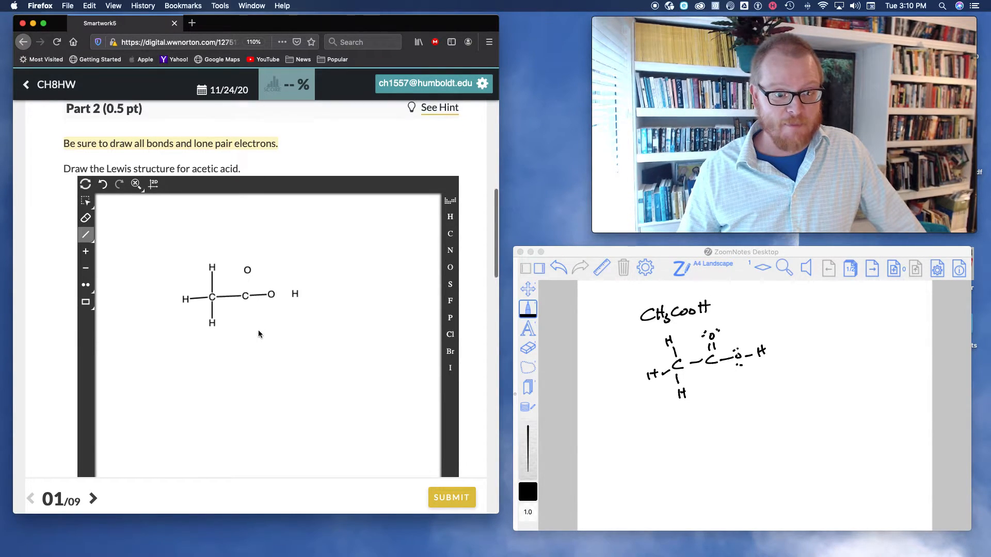
{"action": "scroll", "coordinate": [258, 330], "scroll_direction": "up", "scroll_amount": 1}
{"action": "scroll", "coordinate": [258, 329], "scroll_direction": "down", "scroll_amount": 1}
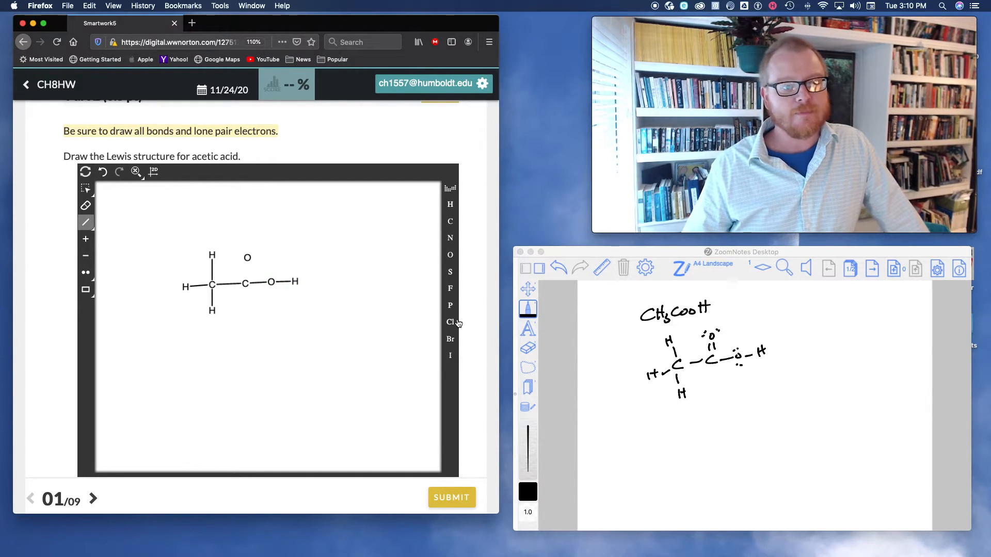
Step: Draw a double bond between the right carbon and the upper oxygen, and add two lone pairs to each oxygen
{"action": "left_click", "coordinate": [91, 230]}
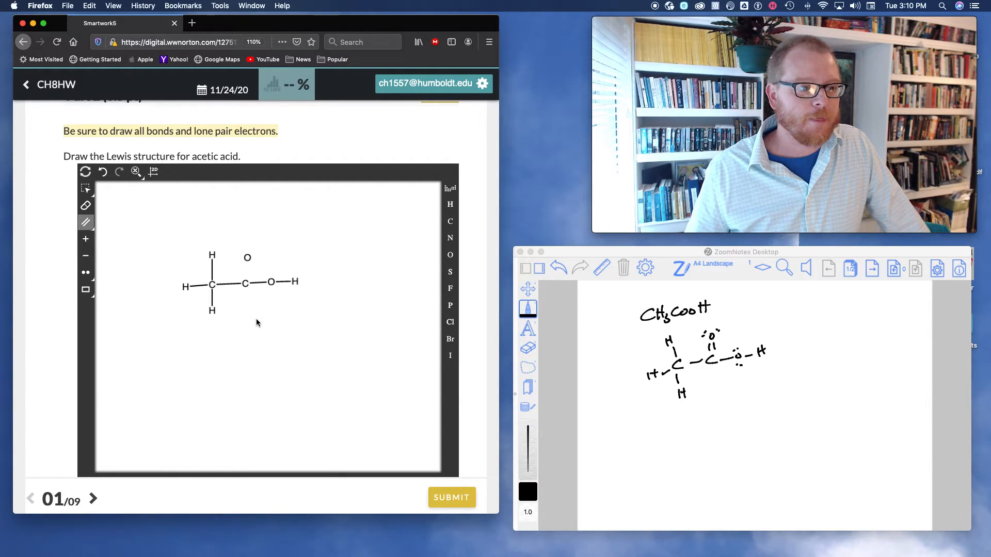
{"action": "left_click_drag", "start_coordinate": [245, 283], "coordinate": [248, 261]}
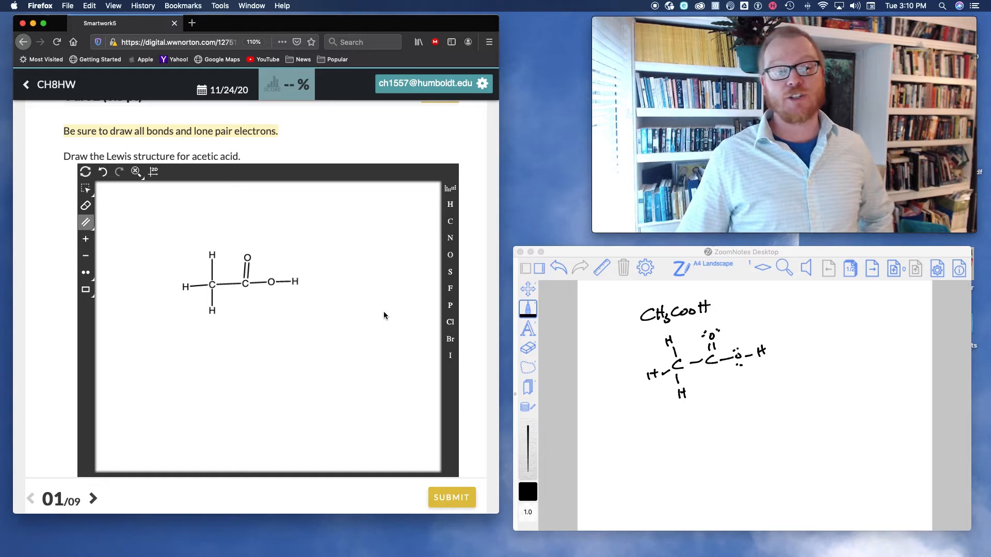
{"action": "left_click", "coordinate": [86, 272]}
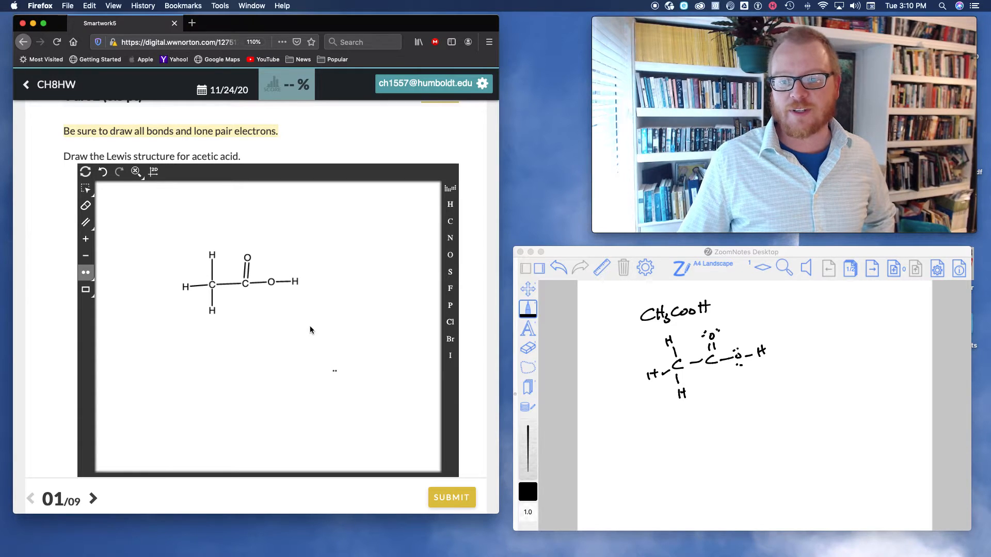
{"action": "left_click", "coordinate": [272, 283]}
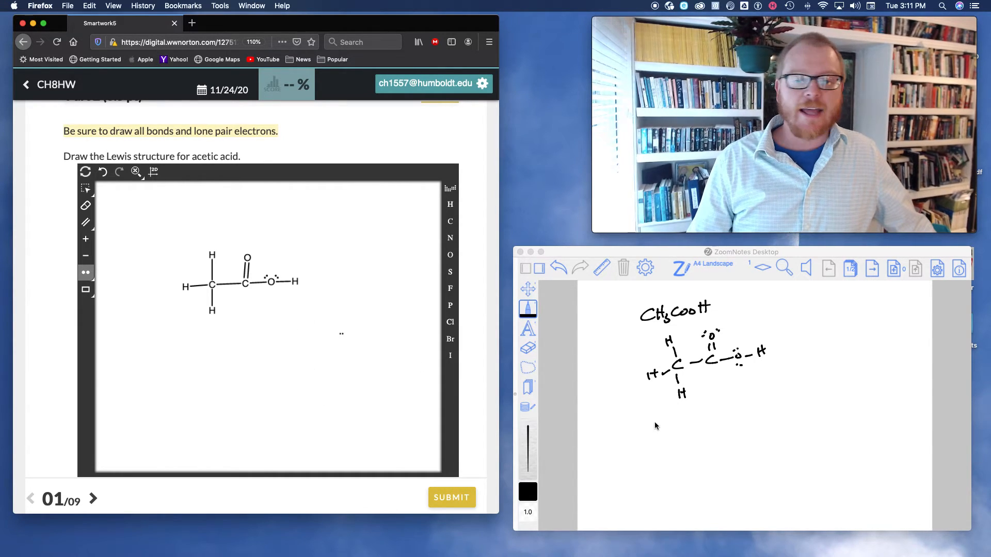
{"action": "left_click", "coordinate": [247, 261]}
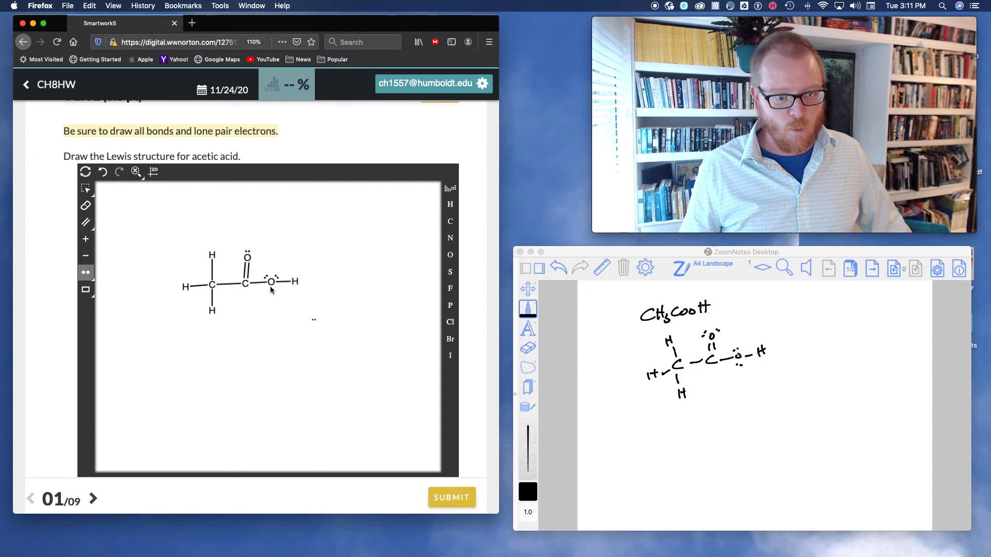
{"action": "left_click", "coordinate": [248, 261]}
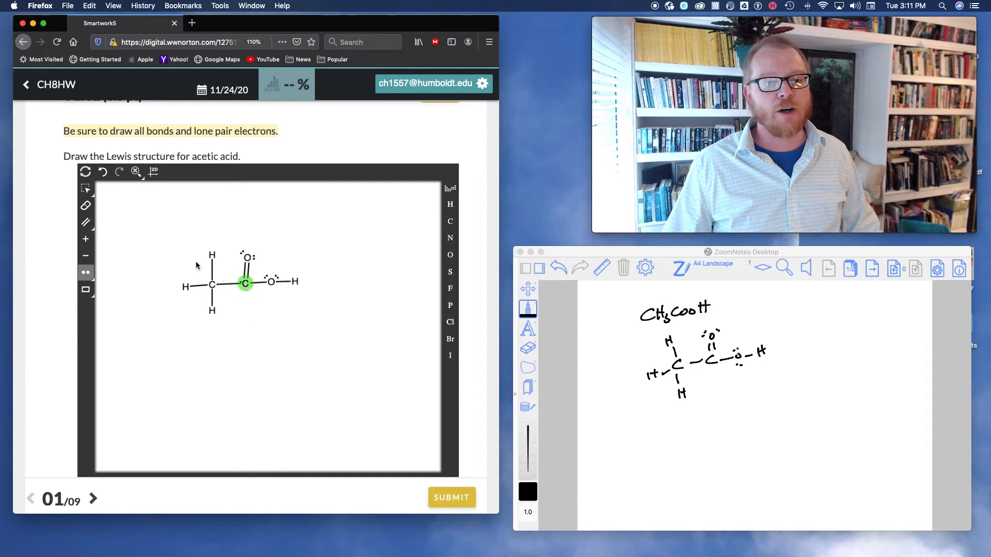
Step: Add positive formal charges to the right carbon, up to 4+
{"action": "left_click", "coordinate": [86, 239]}
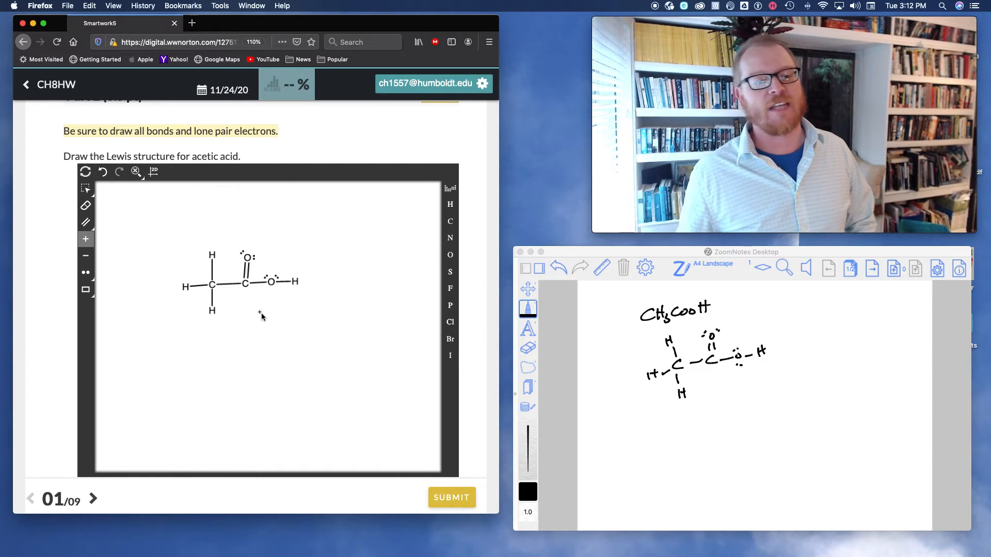
{"action": "left_click", "coordinate": [253, 282]}
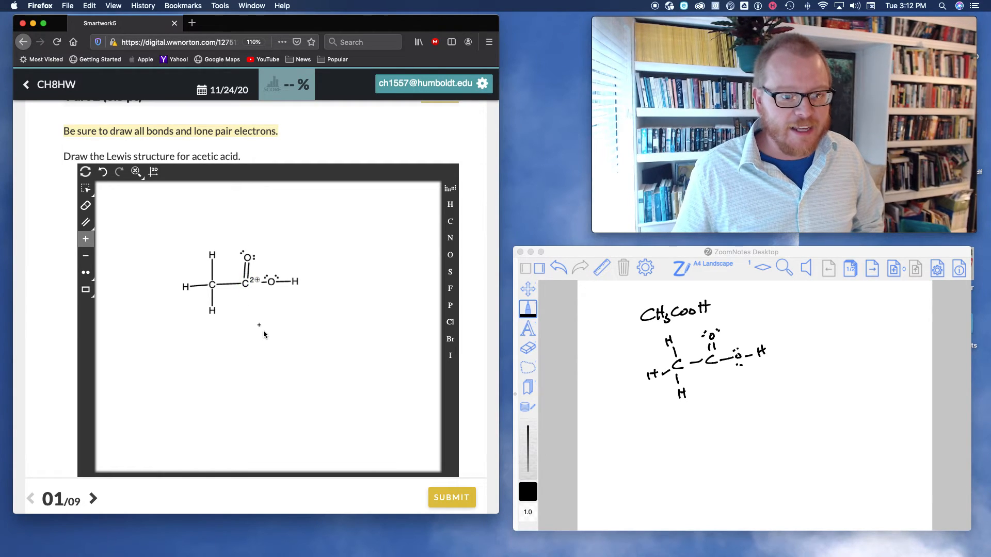
{"action": "left_click", "coordinate": [246, 287]}
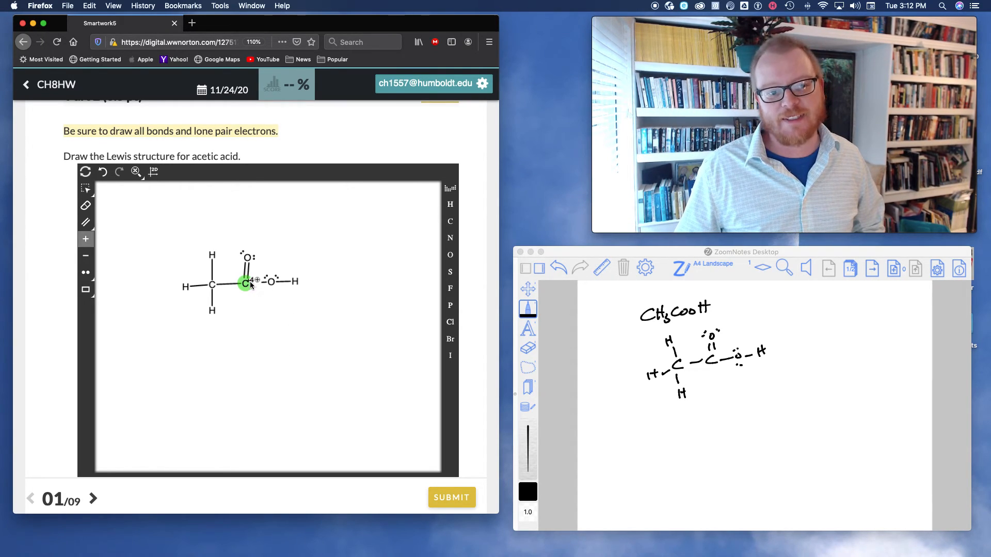
Step: Cancel the right carbon's positive charge by adding negative charges until the carbon is neutral
{"action": "left_click", "coordinate": [86, 256]}
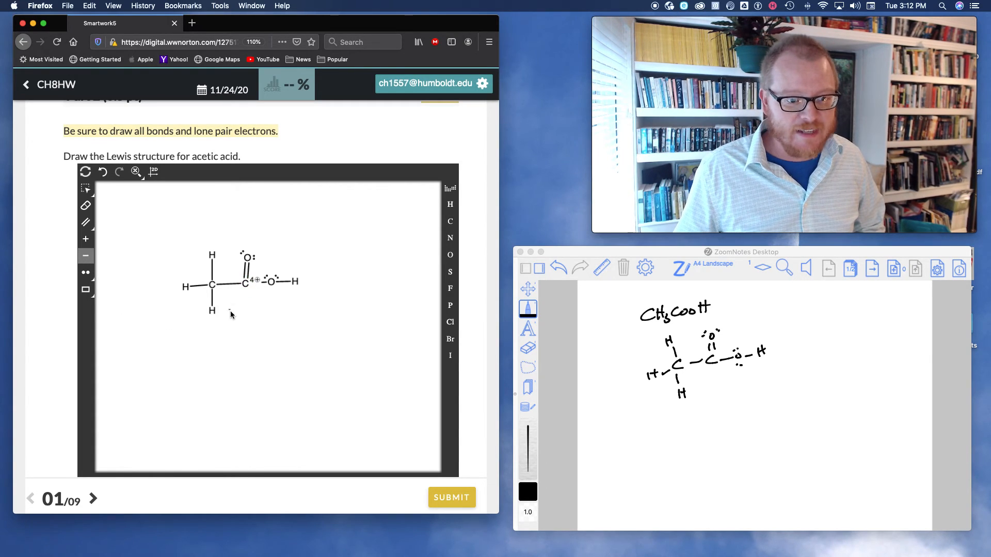
{"action": "left_click", "coordinate": [246, 285]}
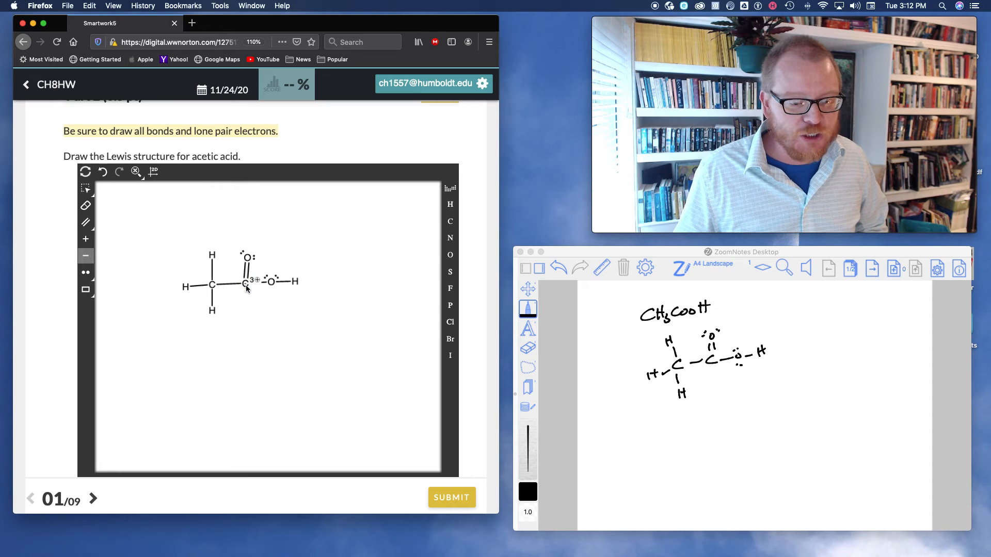
{"action": "left_click", "coordinate": [247, 283]}
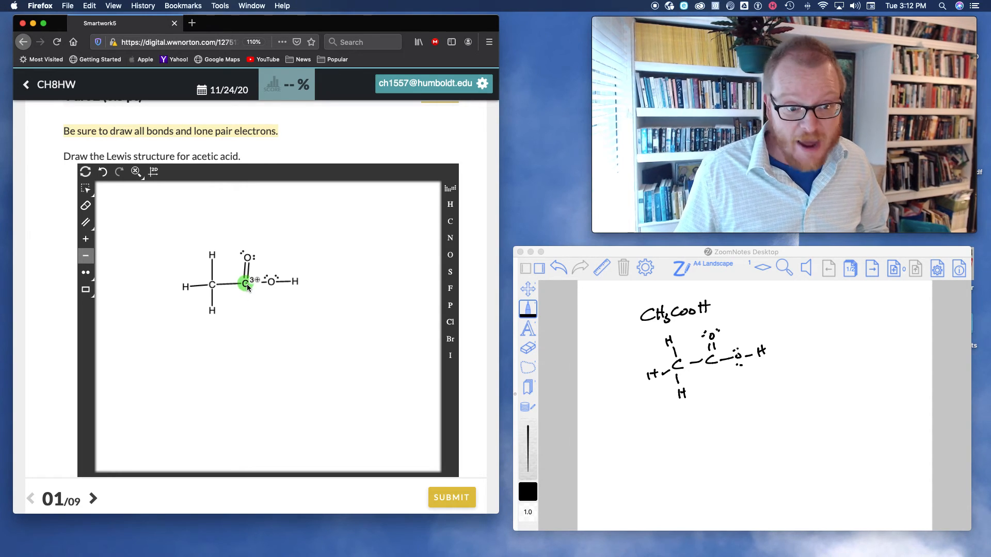
{"action": "left_click", "coordinate": [243, 283]}
{"action": "left_click", "coordinate": [244, 283]}
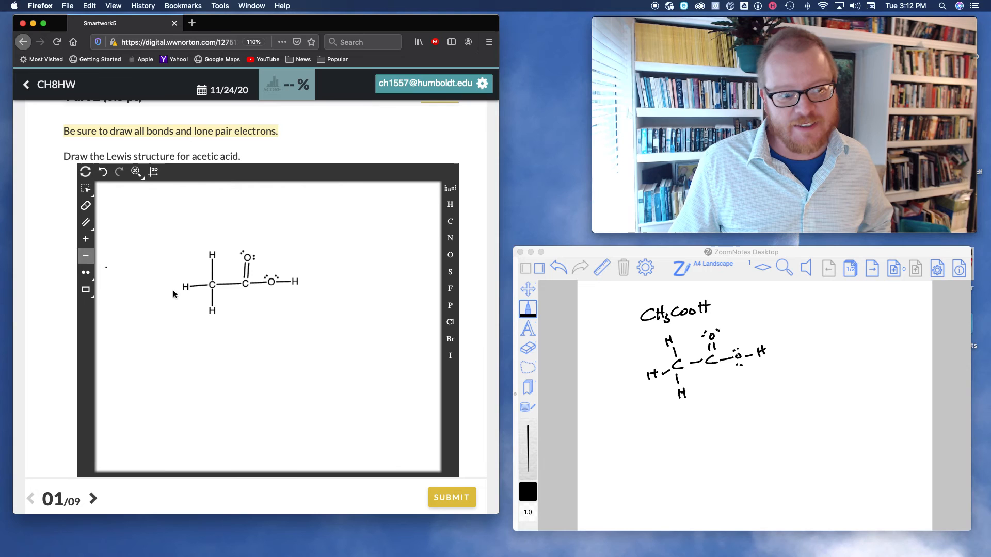
Step: Give the right-hand oxygen a 3− formal charge, and cancel it by adding positive charges
{"action": "left_click", "coordinate": [270, 282]}
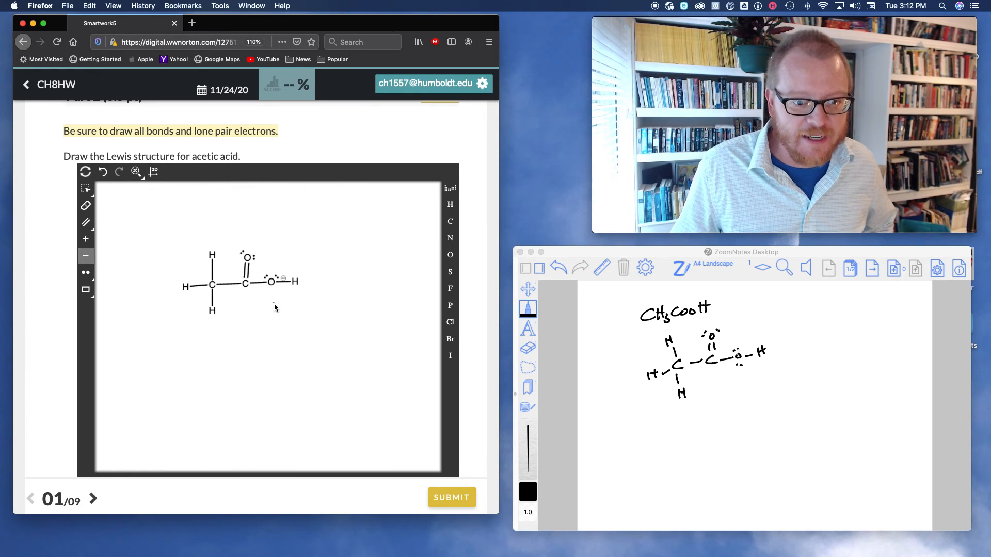
{"action": "left_click", "coordinate": [270, 281]}
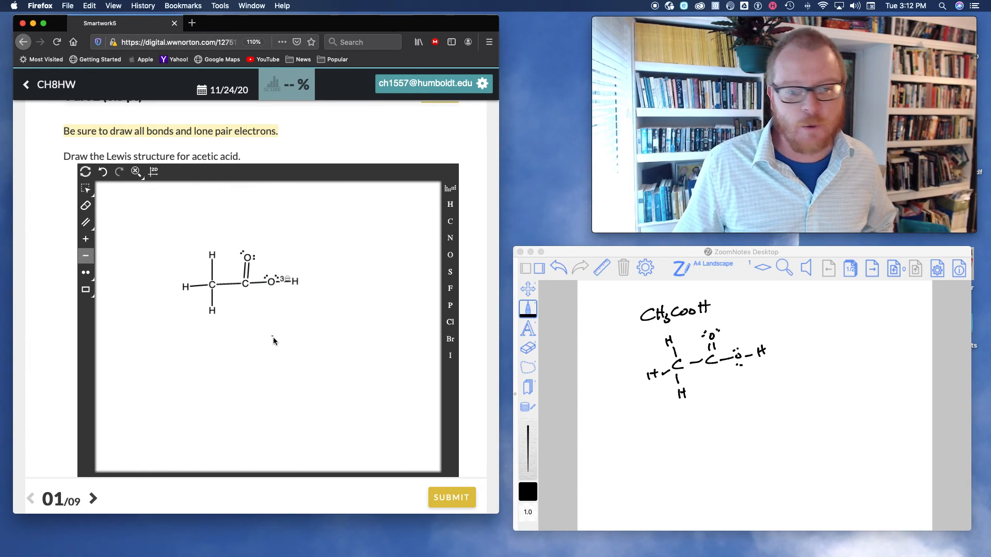
{"action": "left_click", "coordinate": [87, 240]}
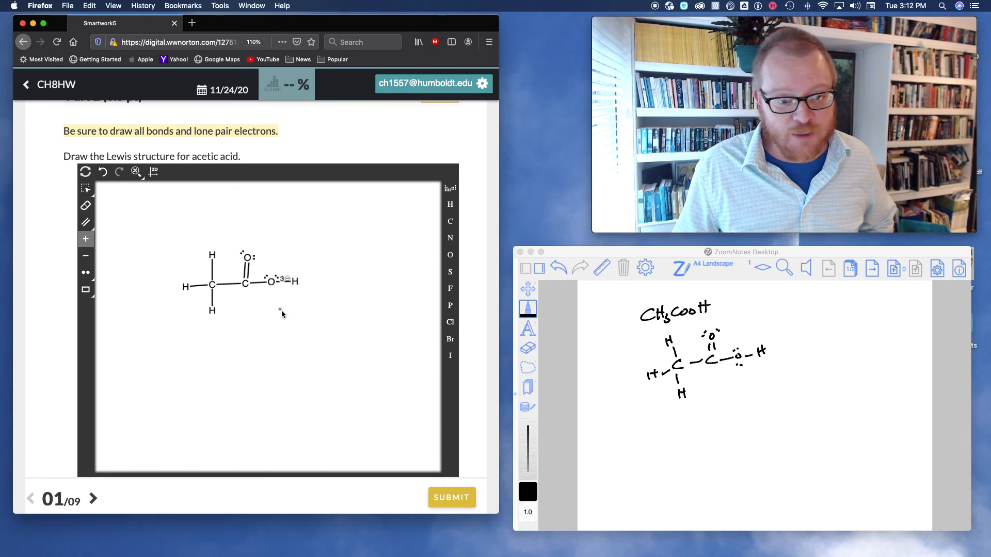
{"action": "left_click", "coordinate": [271, 281]}
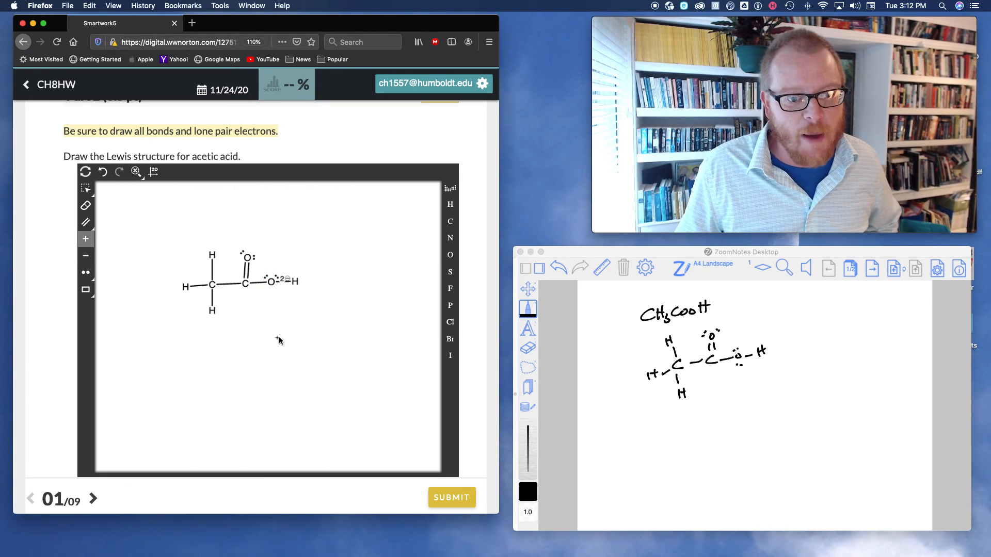
{"action": "left_click", "coordinate": [271, 281]}
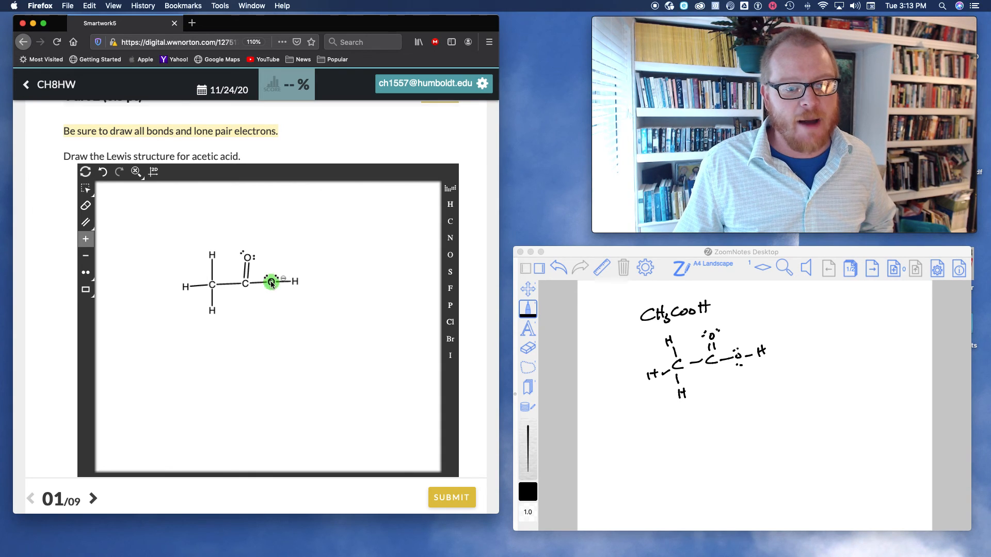